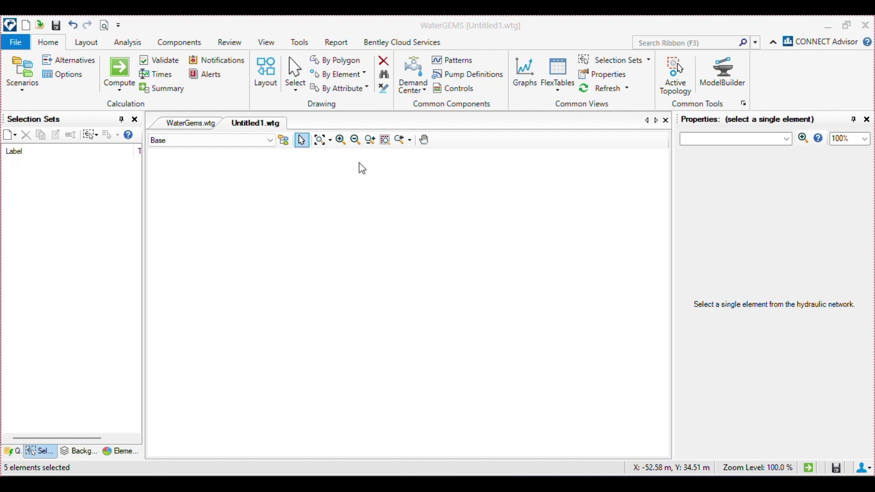
Draw an open chain of five pipes connecting six junctions in the empty Untitled1.wtg drawing.
left_click(90, 42)
left_click(68, 69)
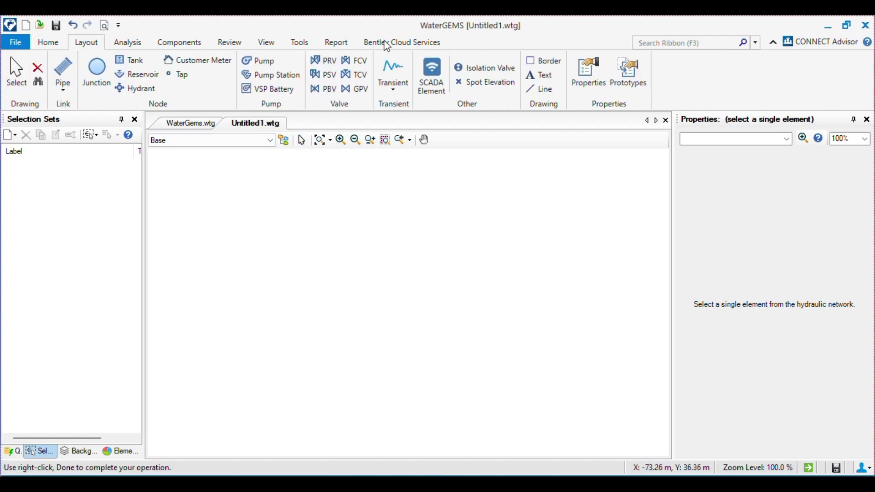
left_click(245, 235)
left_click(330, 196)
left_click(462, 202)
left_click(482, 294)
left_click(428, 364)
left_click(294, 378)
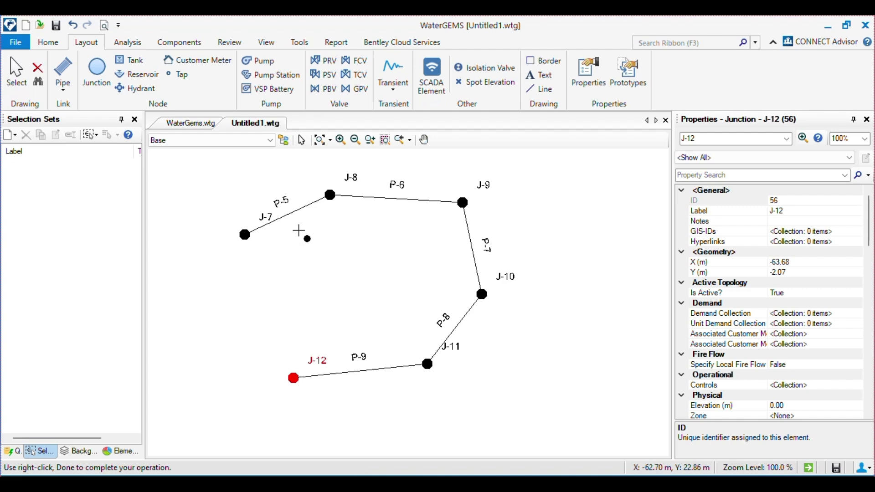
key("Escape")
Examine the diameter, material, Hazen-Williams C and user-defined length properties of the first pipe, P-5.
left_click(276, 197)
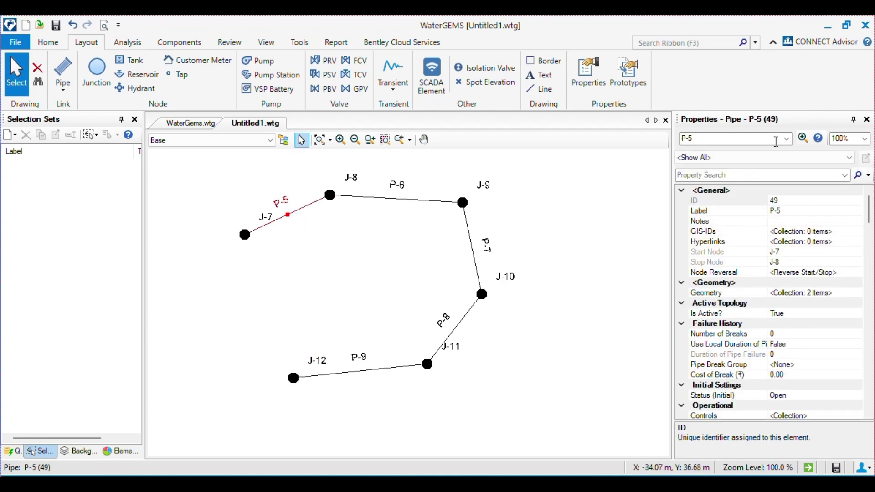
scroll(792, 278, "down", 4)
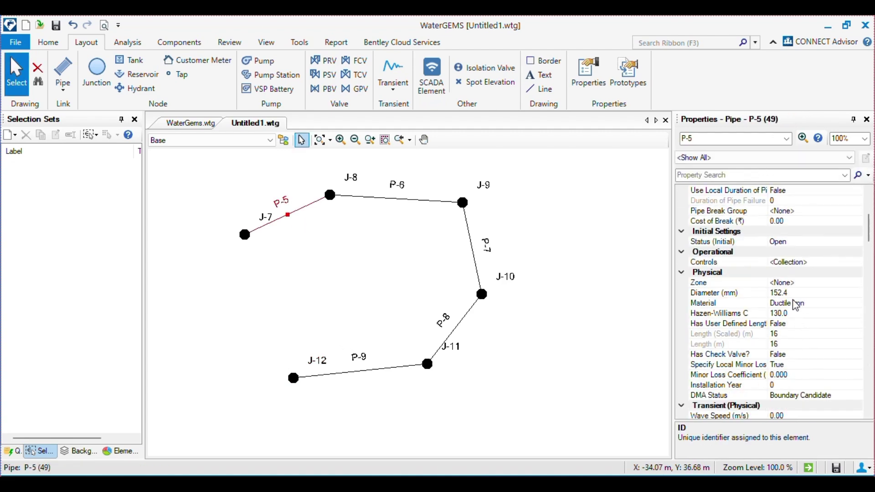
left_click(731, 295)
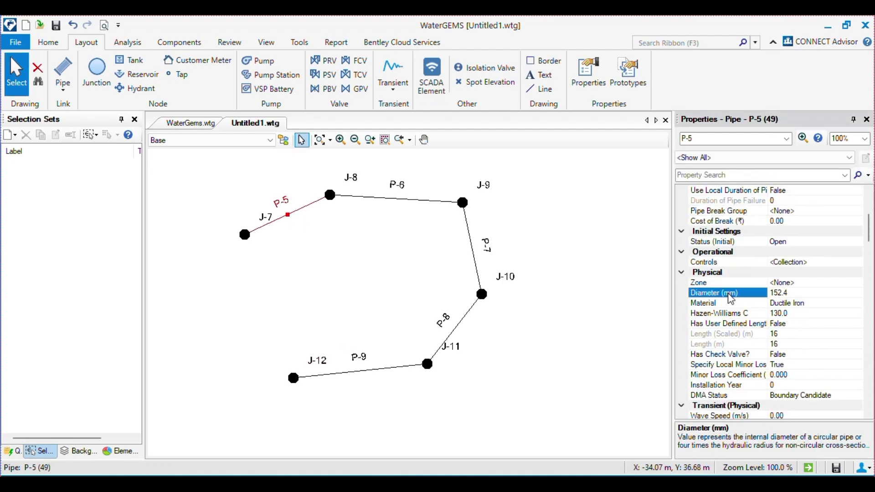
left_click(815, 303)
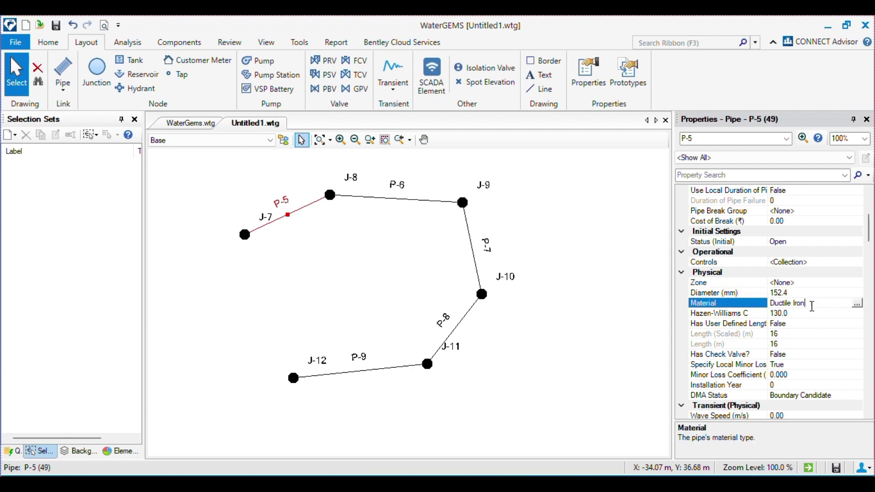
left_click(803, 325)
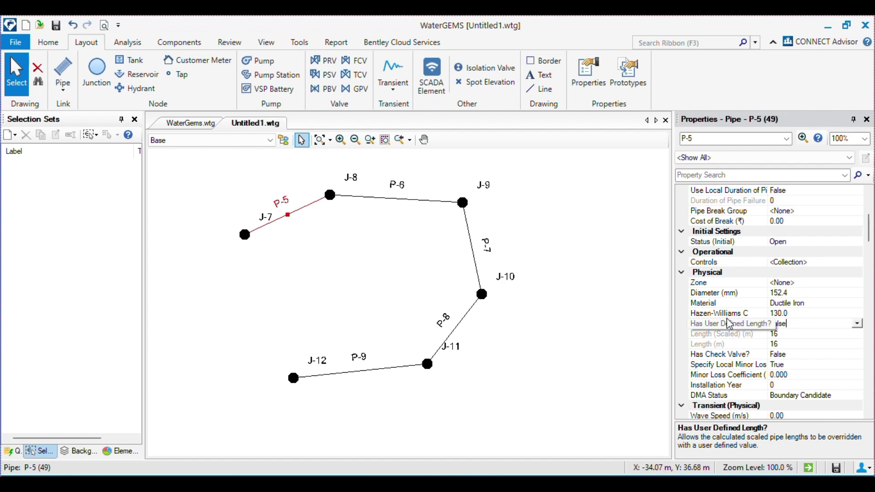
left_click(797, 306)
left_click(798, 313)
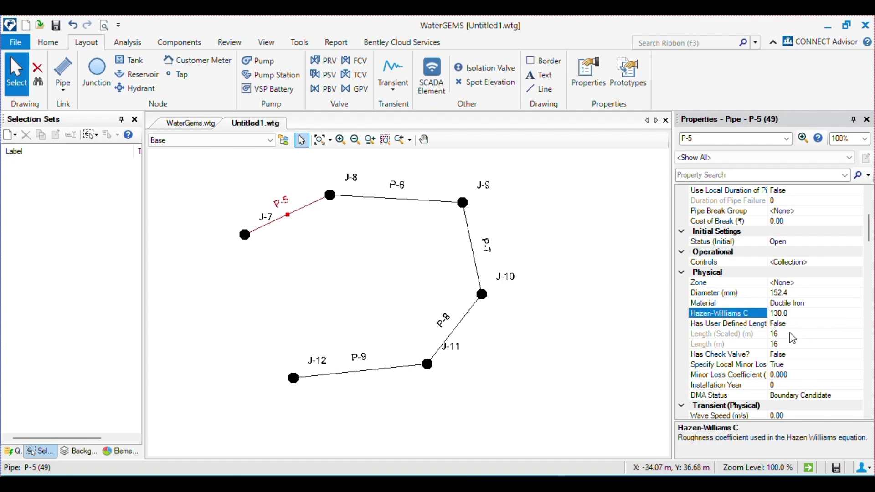
scroll(793, 337, "down", 2)
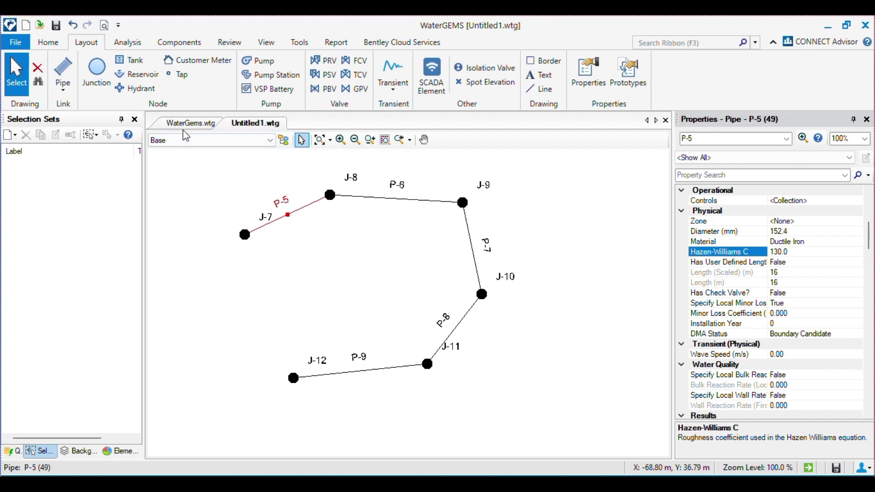
left_click(370, 140)
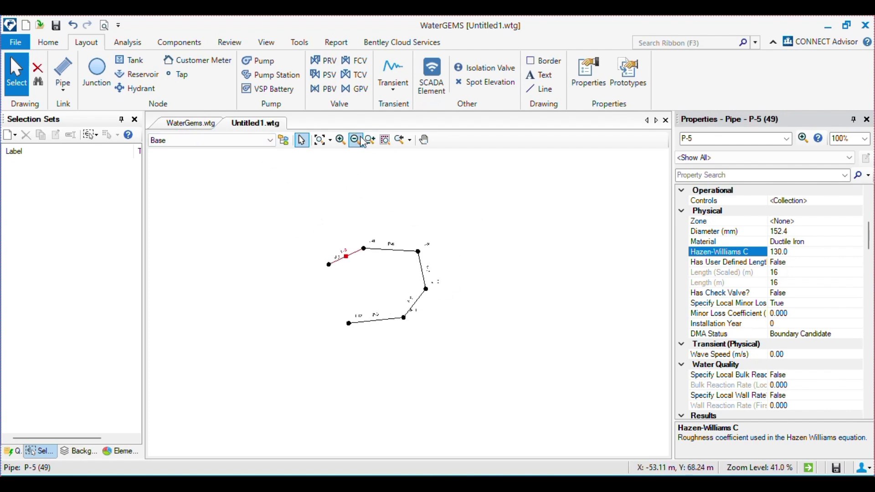
left_click(321, 139)
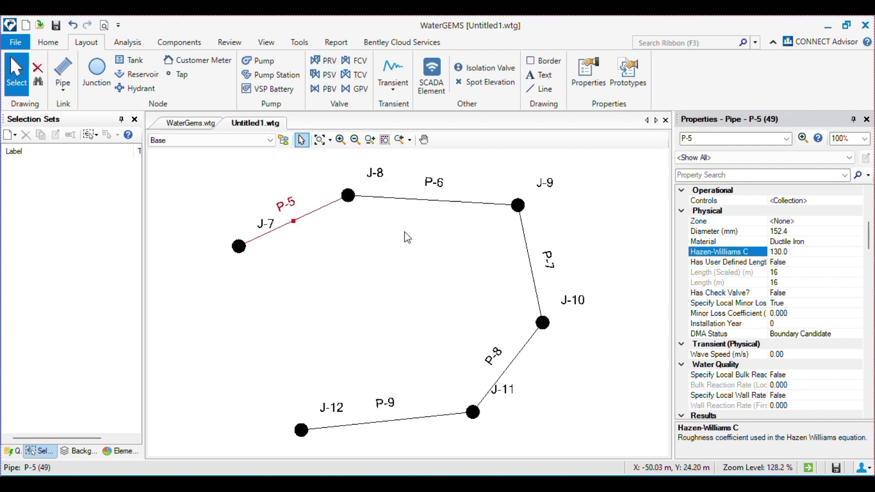
scroll(838, 297, "up", 4)
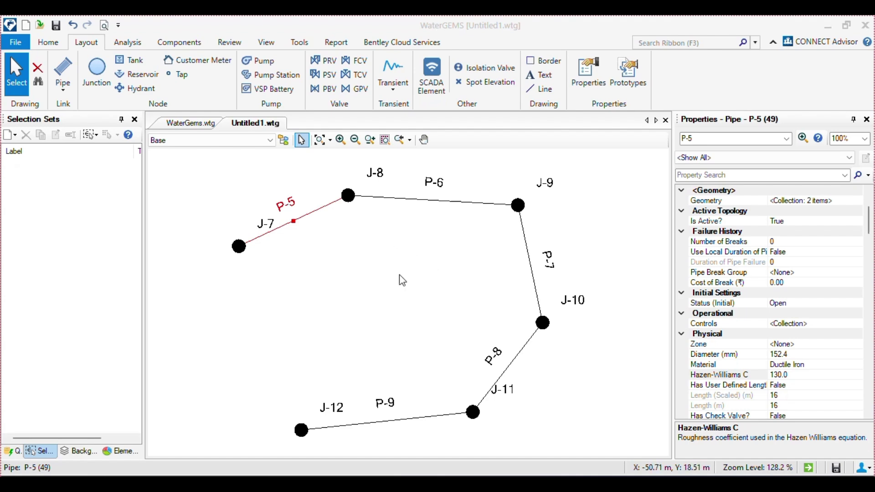
left_click(321, 140)
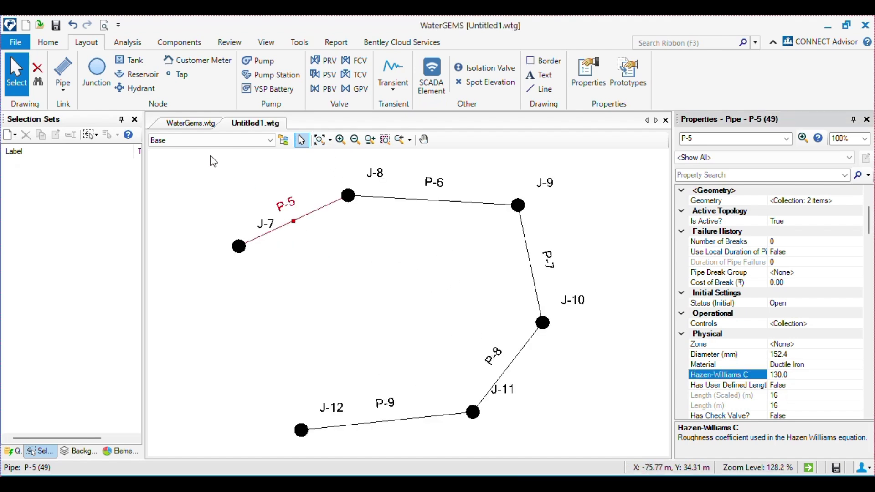
Switch to the WaterGems.wtg model and draw a single test pipe in the empty area above the network.
left_click(204, 128)
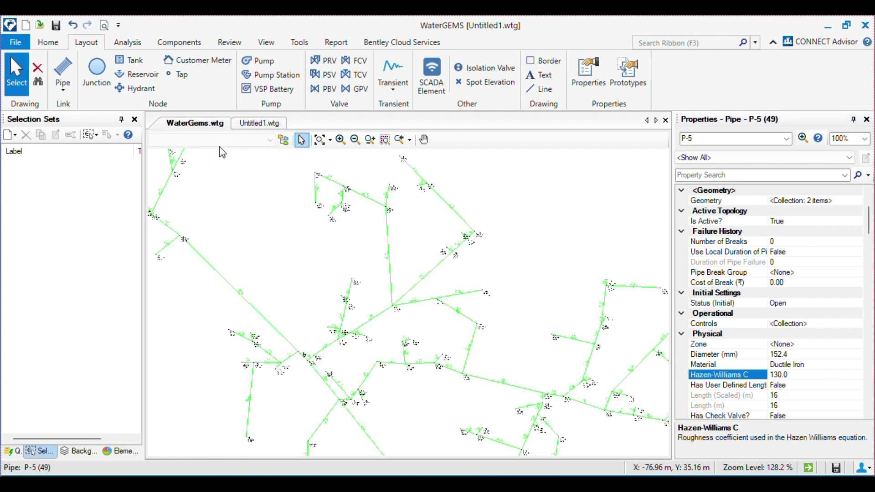
left_click(322, 140)
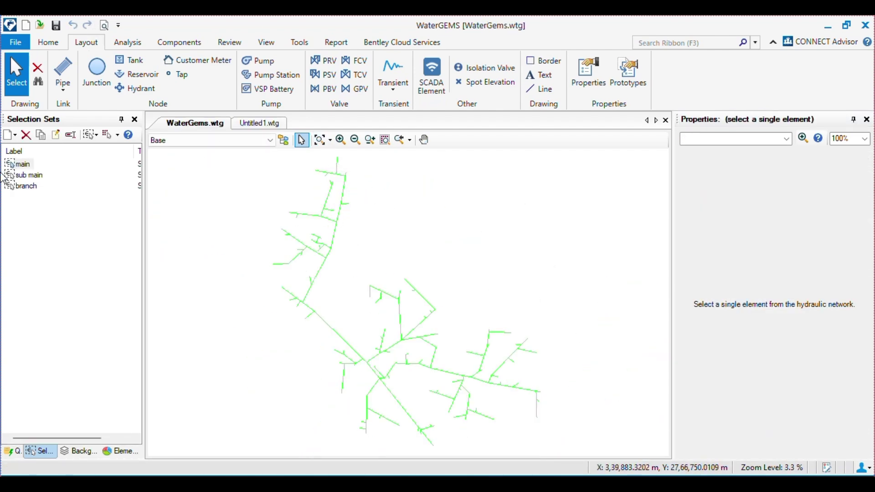
left_click(63, 73)
scroll(508, 199, "up", 1)
left_click(373, 237)
left_click(477, 232)
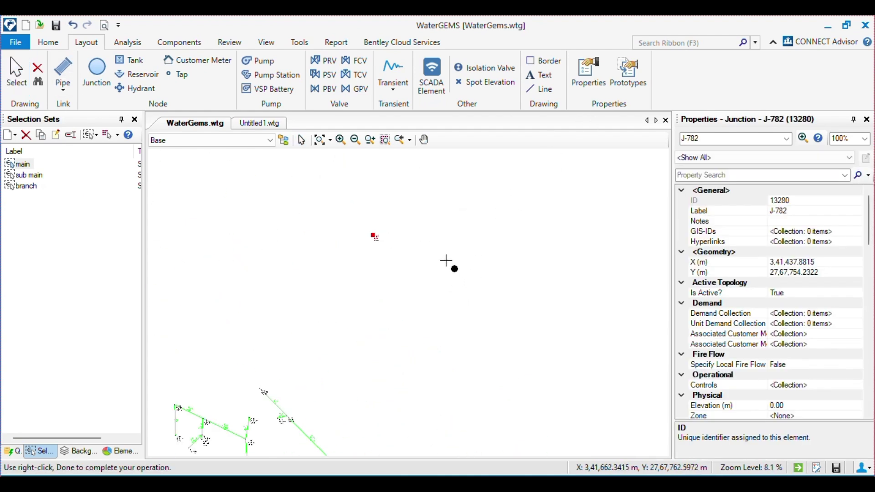
scroll(433, 244, "up", 2)
key("Escape")
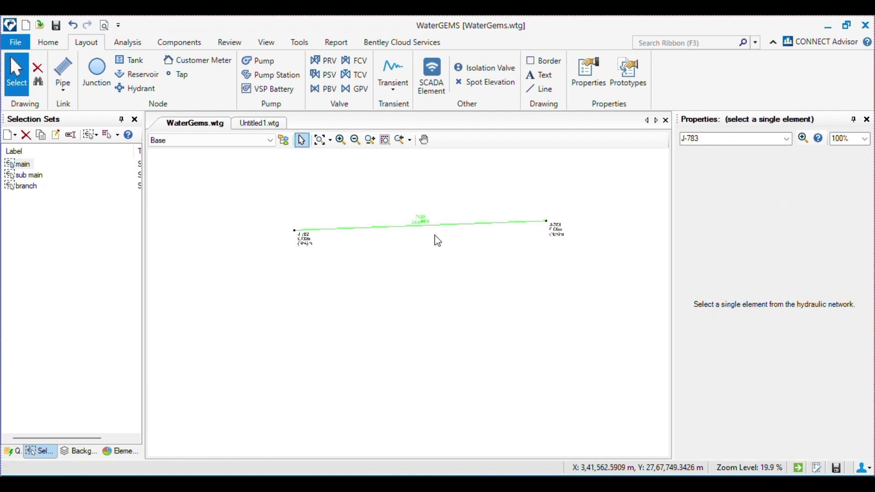
Examine the test pipe's diameter, material, Hazen-Williams C and user-defined length properties.
scroll(436, 239, "up", 2)
left_click(440, 211)
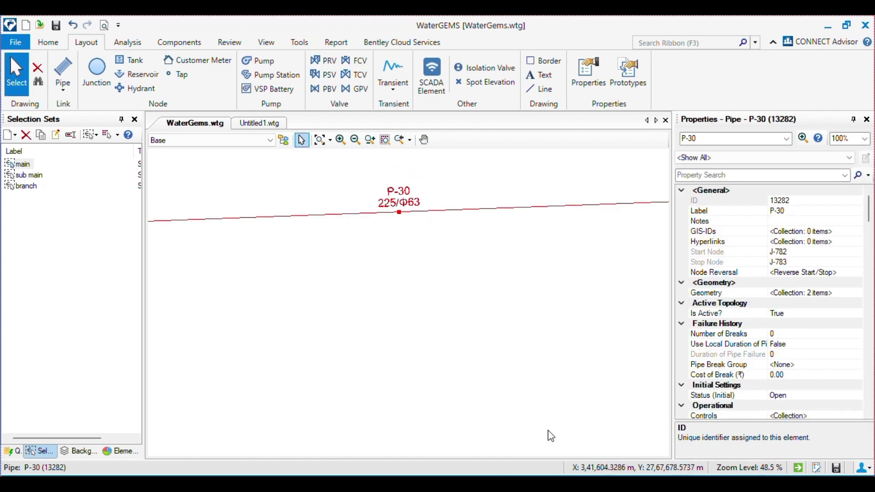
scroll(818, 319, "down", 5)
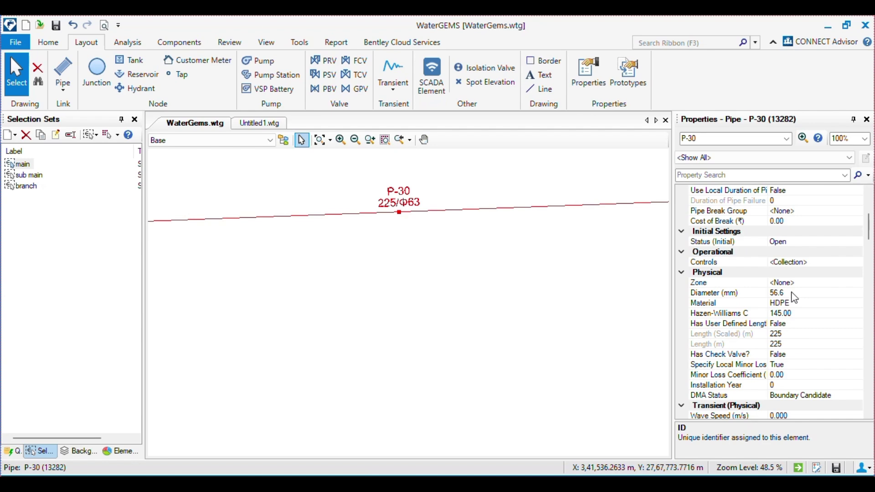
left_click(777, 293)
left_click(722, 305)
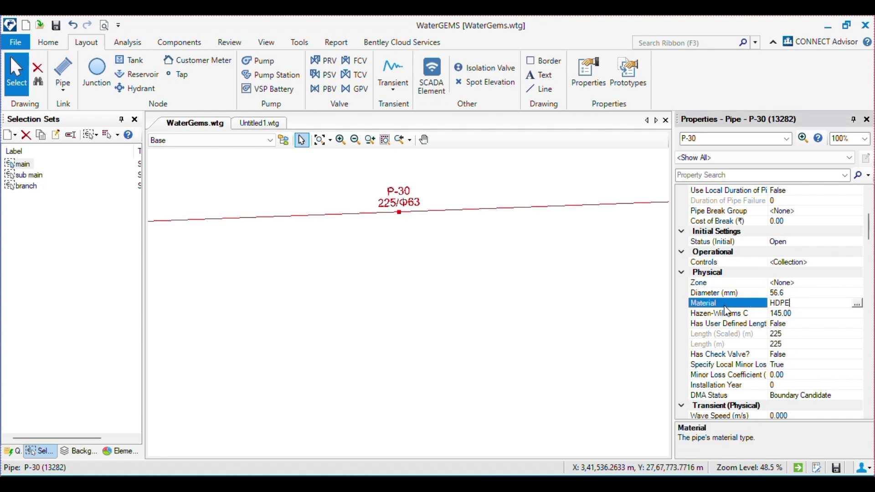
left_click(791, 315)
left_click(791, 324)
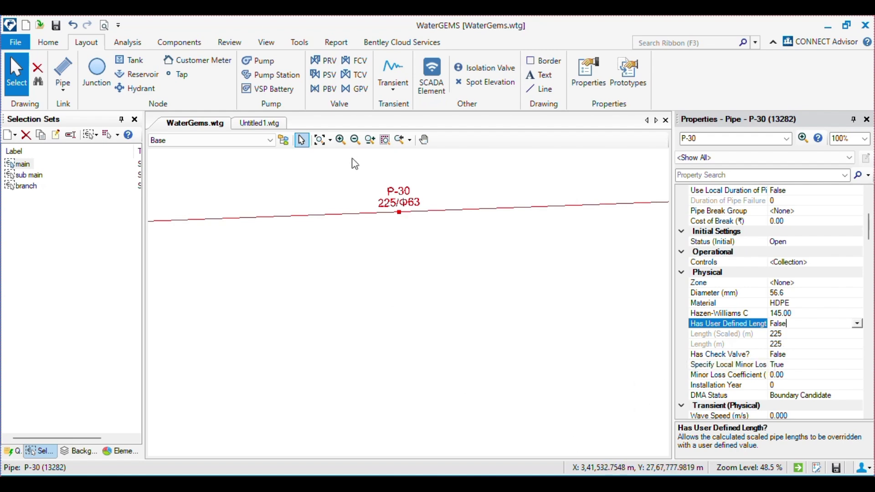
Delete the test pipe and its two end junctions from the WaterGems.wtg model.
scroll(422, 279, "down", 5)
left_click_drag(370, 260, 524, 344)
key("Delete")
Return to Untitled1.wtg and delete the whole sample chain of pipes and junctions.
left_click(276, 124)
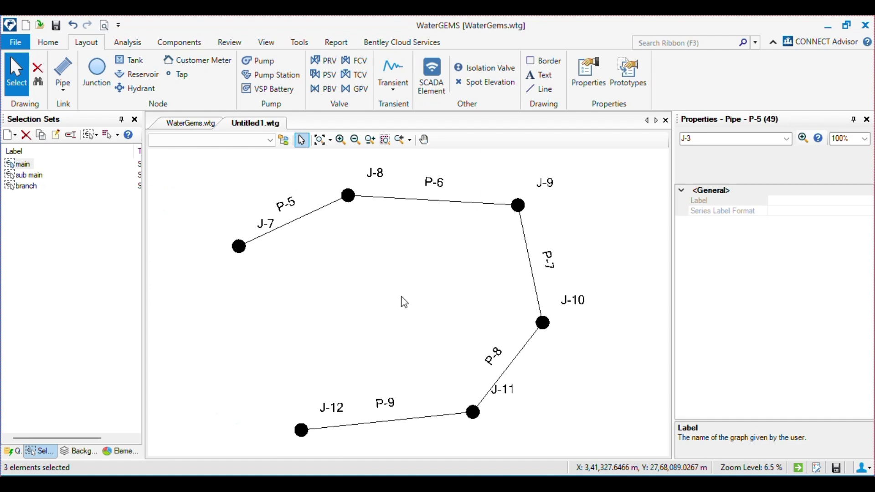
key("ctrl+shift+e")
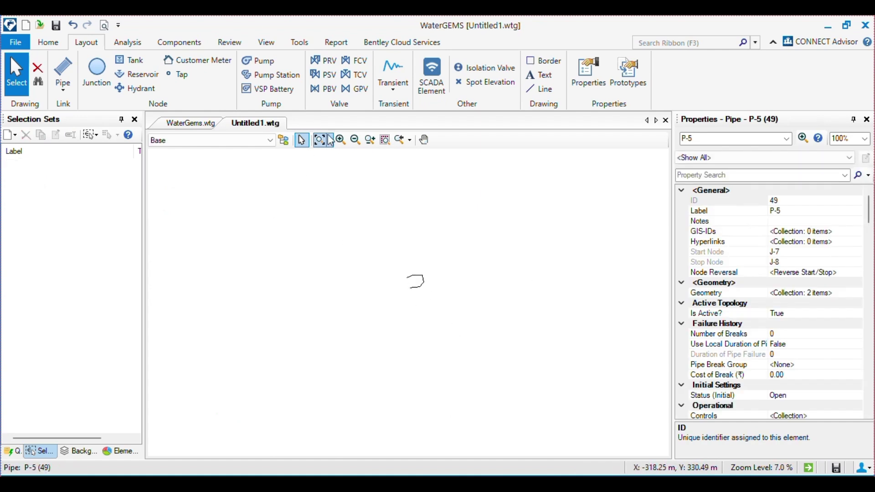
left_click_drag(175, 158, 518, 362)
scroll(360, 254, "down", 3)
key("Delete")
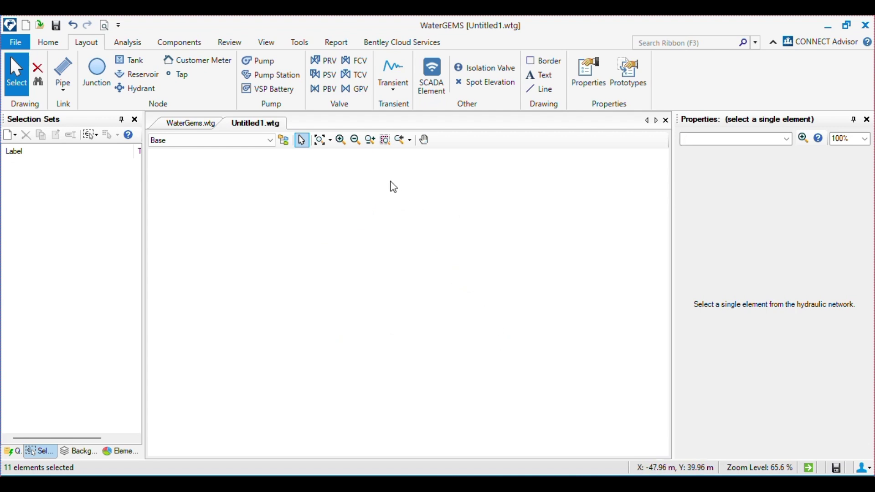
key("ctrl+shift+e")
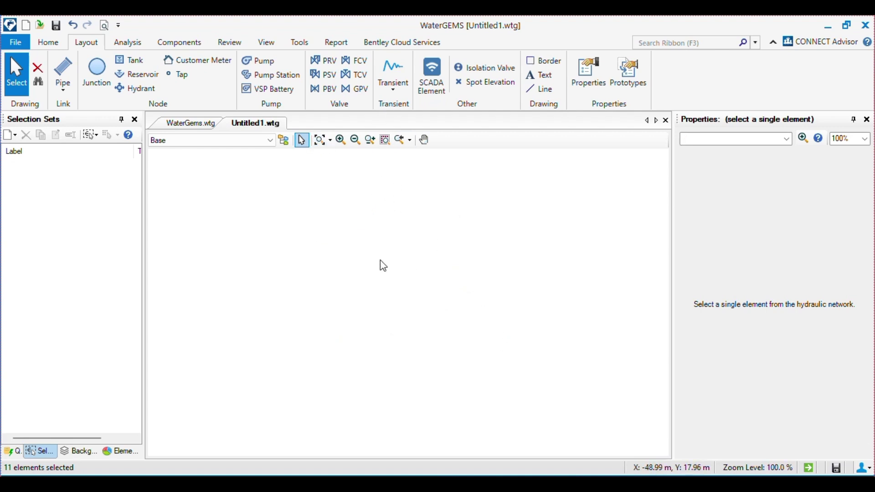
key("ctrl+6")
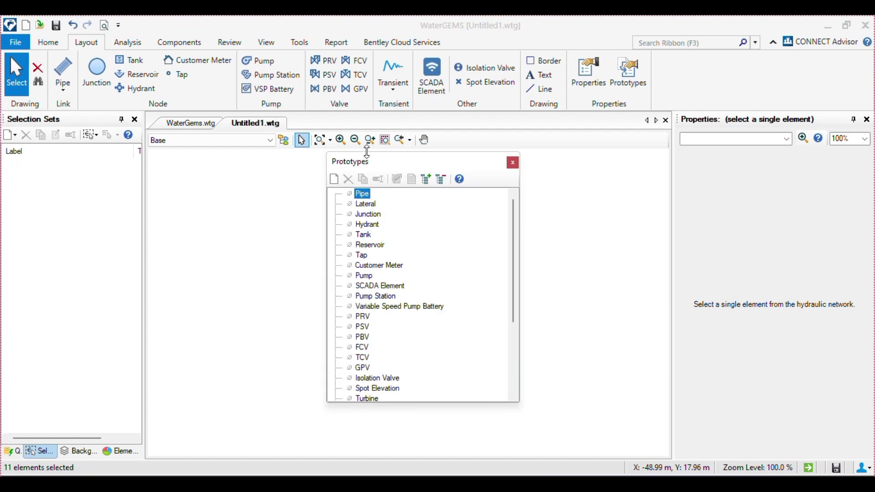
left_click_drag(398, 165, 344, 182)
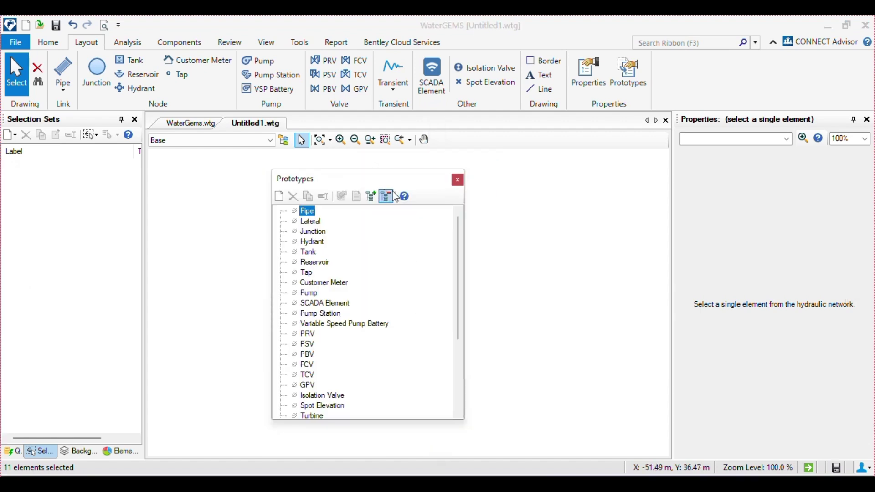
left_click(457, 182)
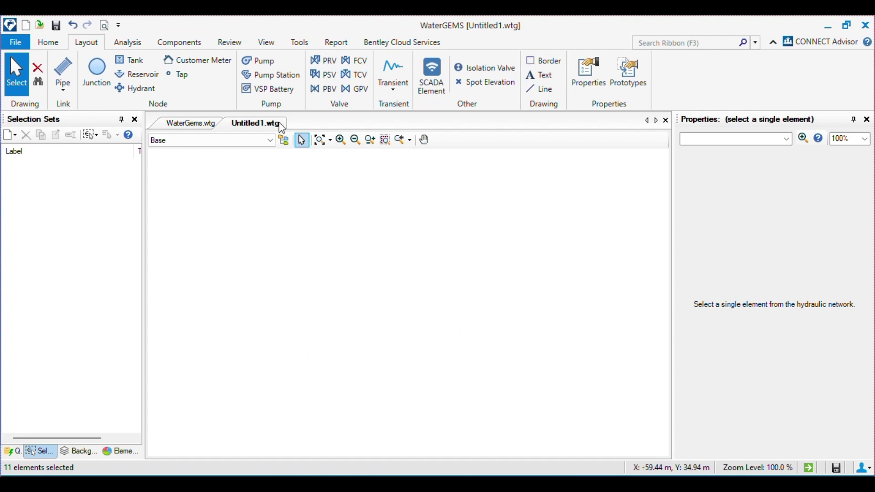
Open the Prototypes manager, move it clear of the drawing area and create a new pipe prototype.
left_click(269, 43)
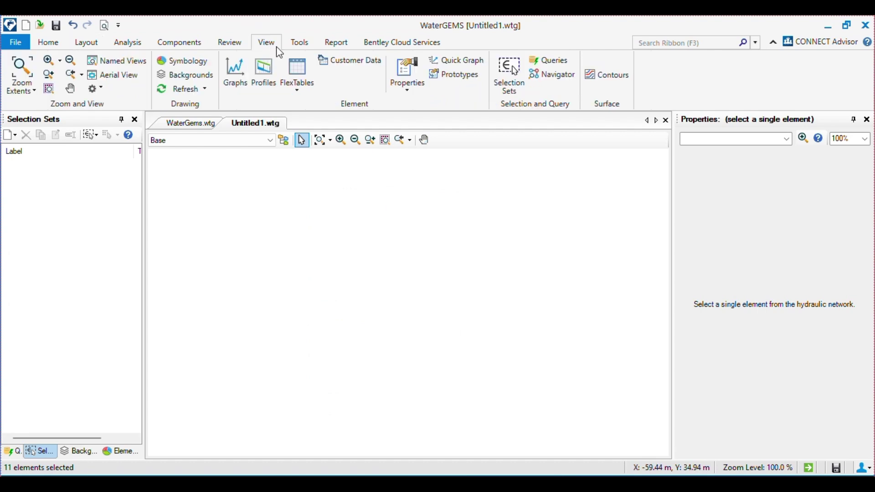
left_click(452, 78)
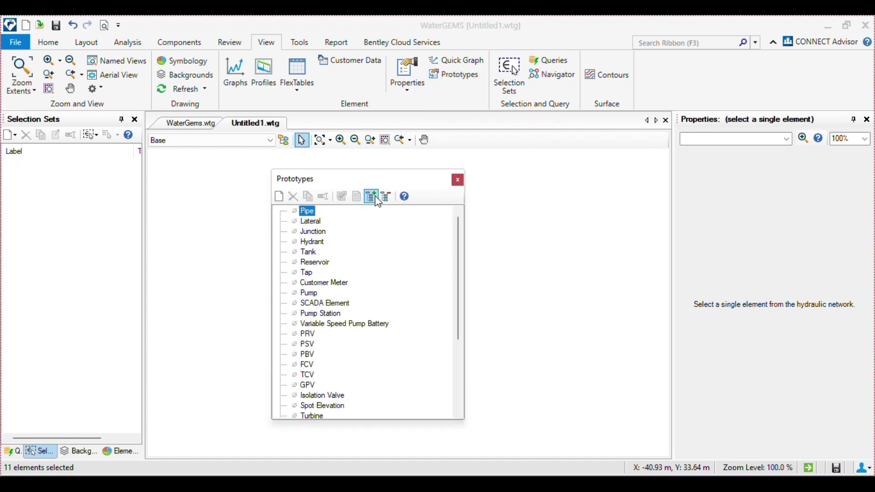
left_click_drag(379, 178, 161, 187)
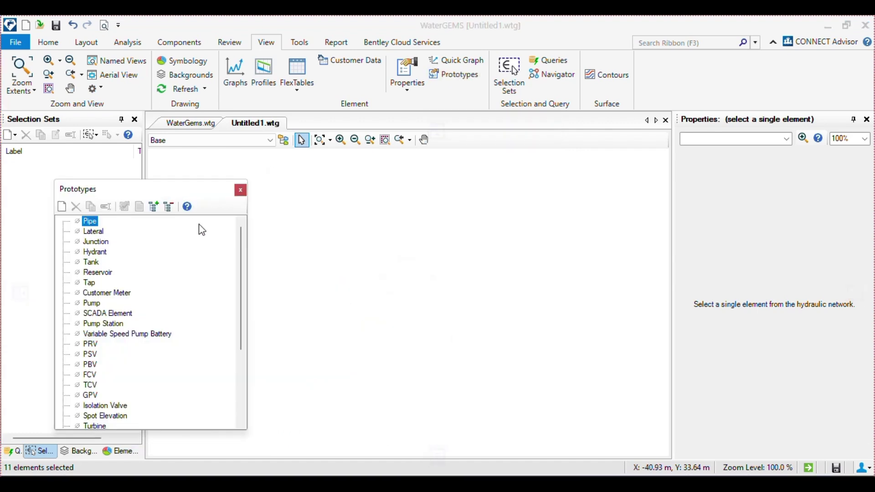
left_click(62, 206)
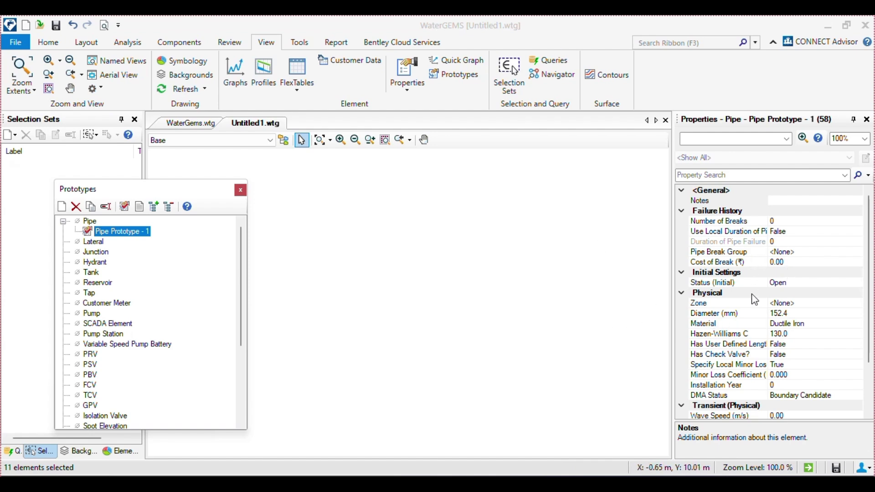
Set the pipe prototype's diameter to 100 mm.
scroll(754, 297, "down", 1)
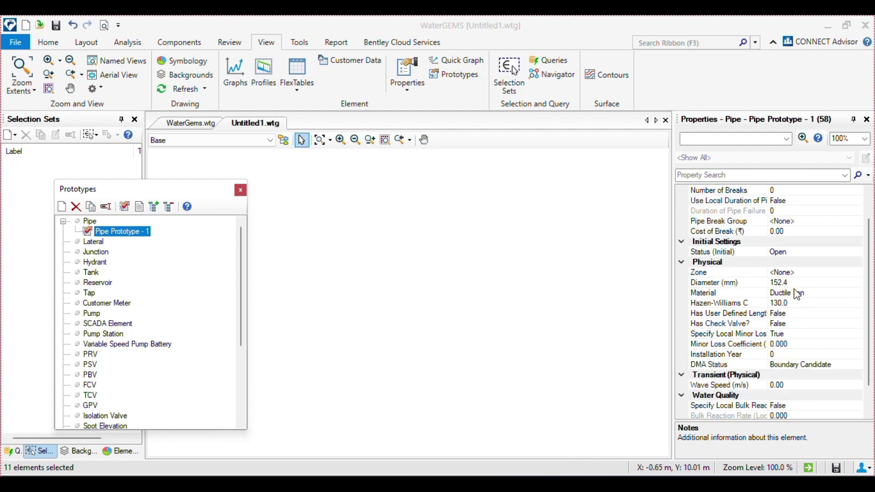
scroll(802, 317, "up", 1)
left_click(794, 314)
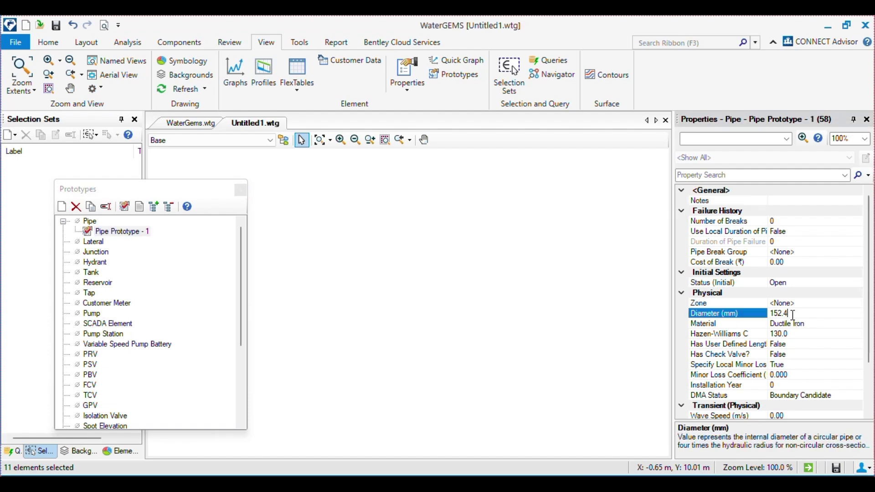
left_click_drag(805, 315, 708, 320)
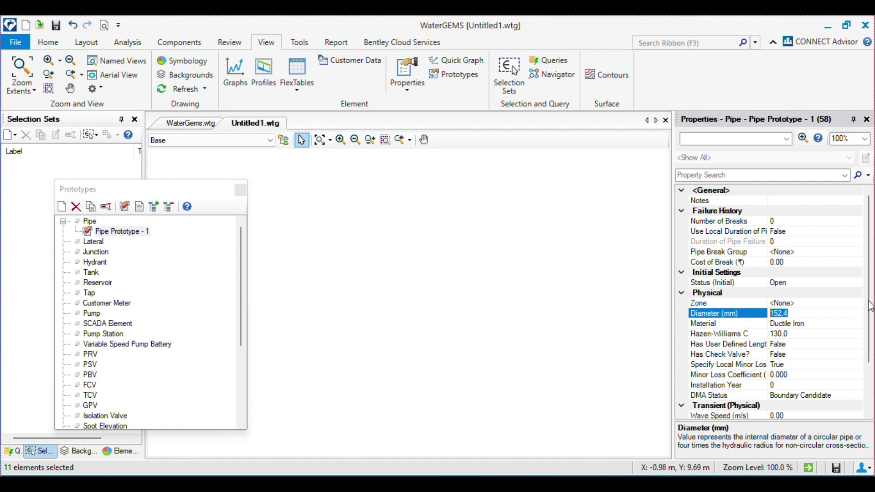
type("1")
Set the pipe prototype's Hazen-Williams C roughness coefficient to 140.
left_click(814, 328)
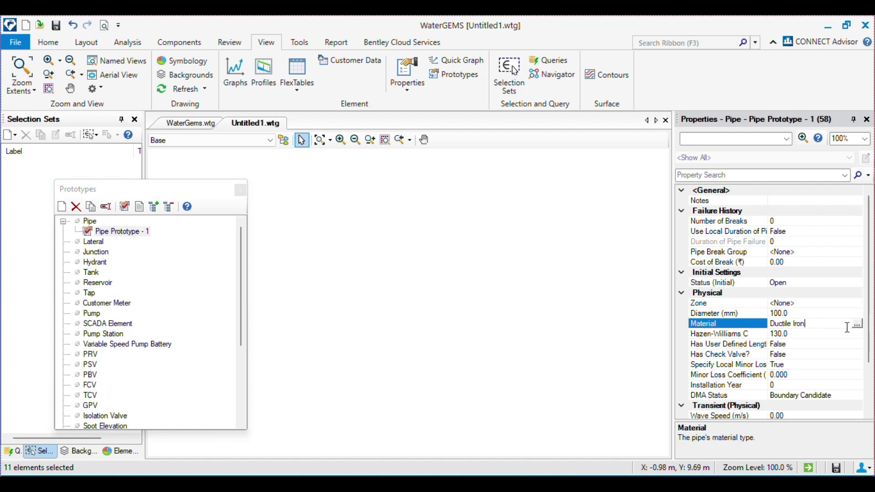
left_click(797, 335)
type("140")
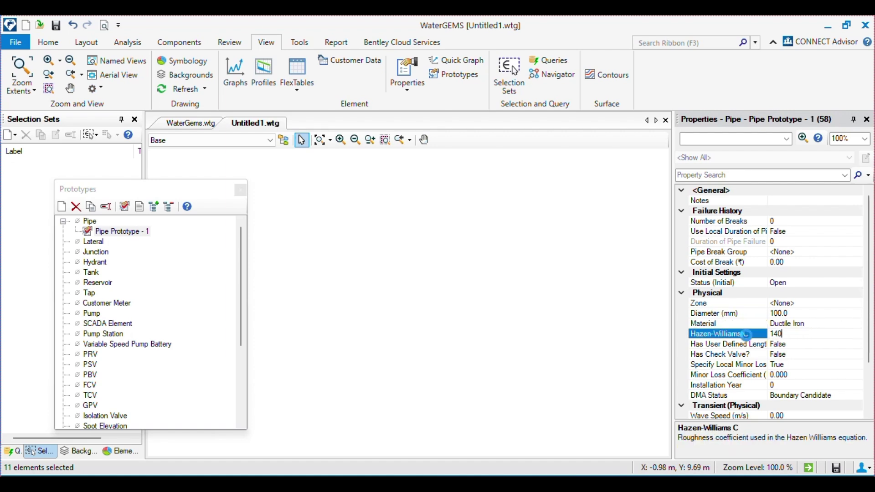
key("Return")
Set the pipe prototype's Has User Defined Length property to True.
left_click(755, 356)
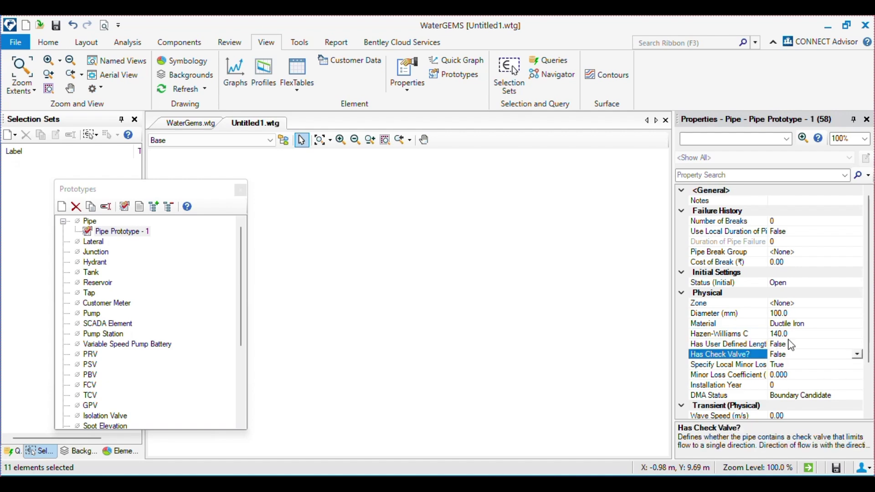
left_click(847, 344)
left_click(846, 345)
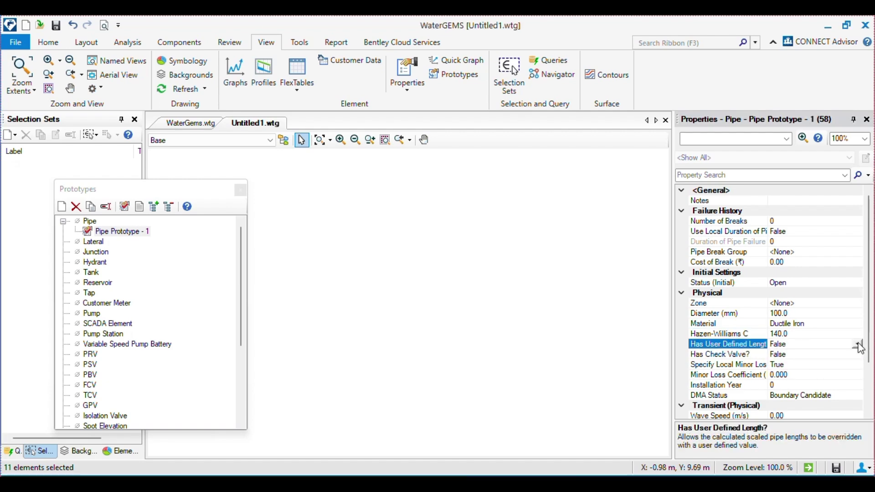
left_click(781, 355)
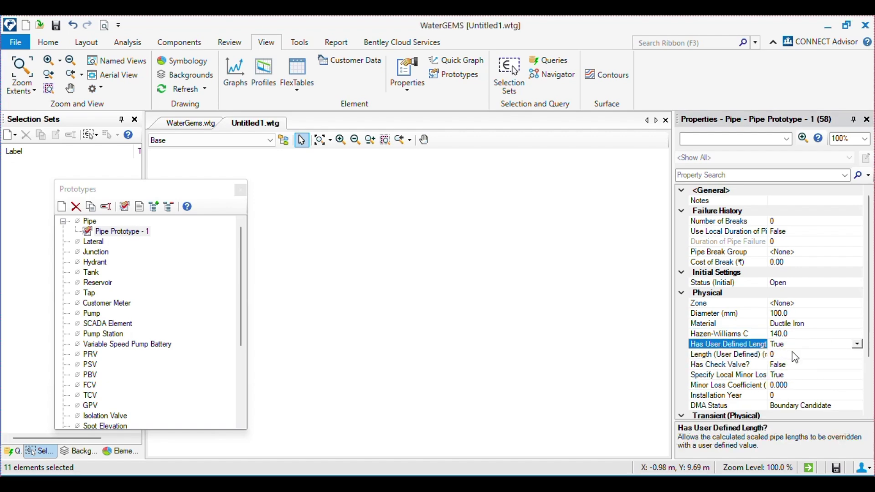
Assign Zone - 1 as the pipe prototype's zone and leave its properties by clearing the selection.
scroll(788, 354, "down", 1)
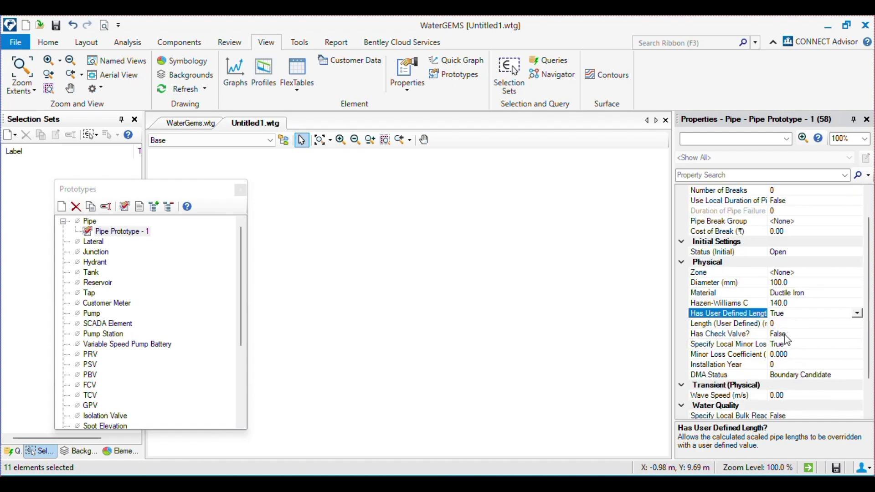
scroll(811, 400, "down", 1)
scroll(779, 335, "up", 2)
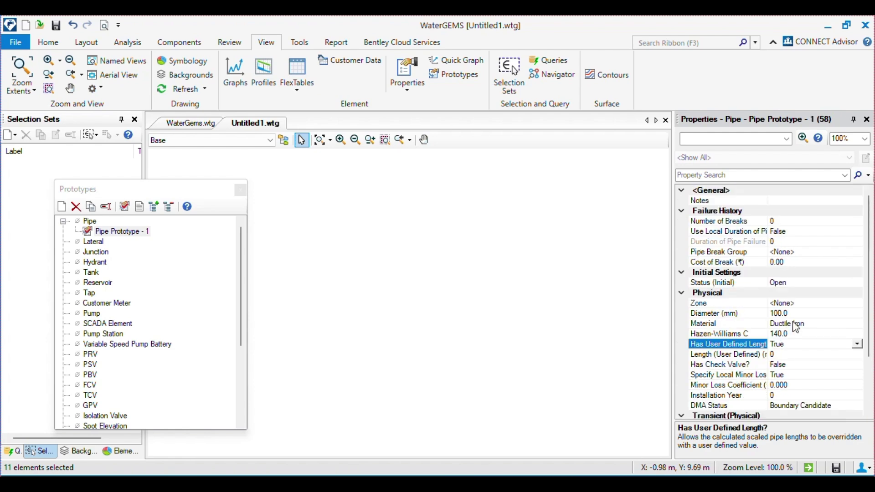
left_click(815, 304)
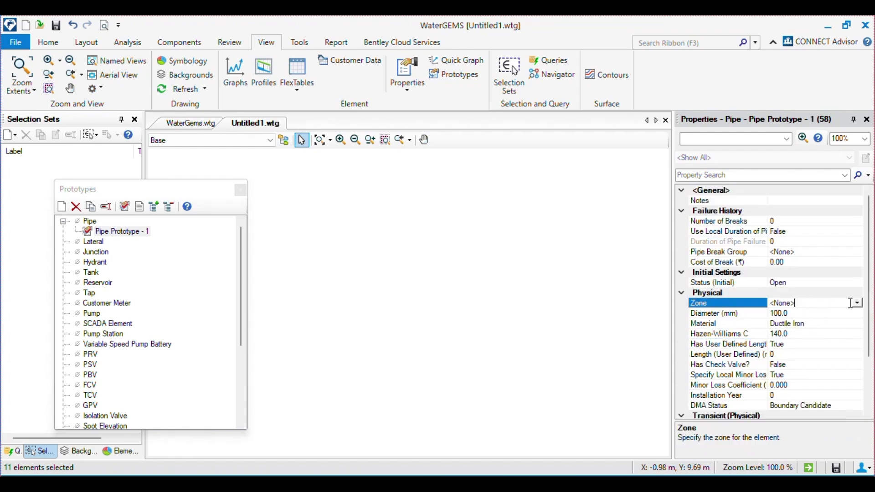
left_click(858, 304)
left_click(794, 332)
left_click_drag(437, 338, 378, 309)
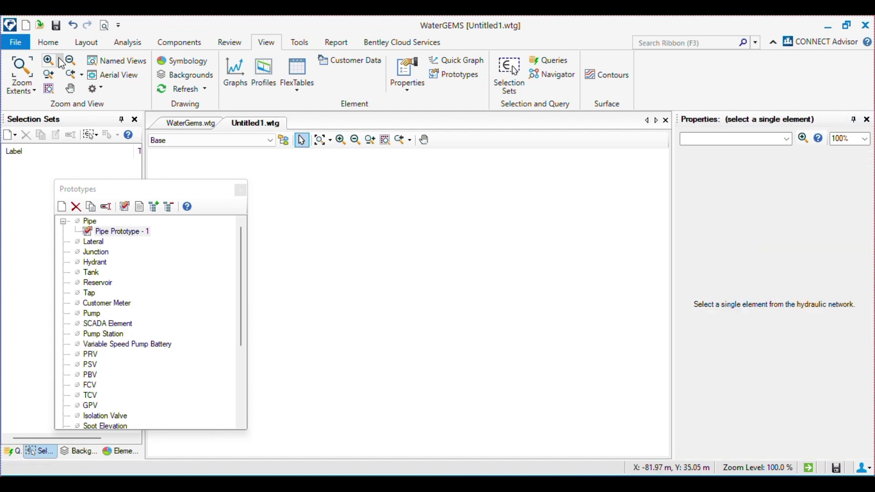
Draw an open chain of three connected pipes through four new junctions in the empty drawing and finish the pipe layout.
left_click(87, 42)
left_click(62, 72)
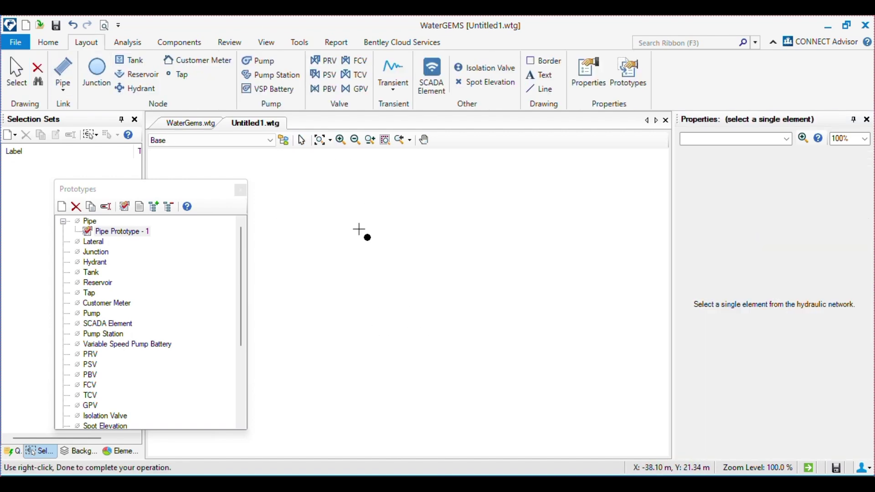
left_click(332, 205)
left_click(513, 197)
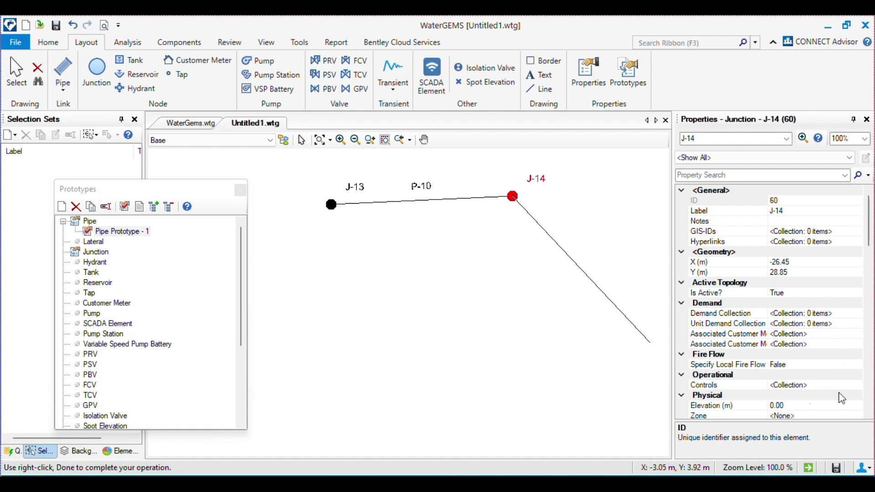
left_click(534, 299)
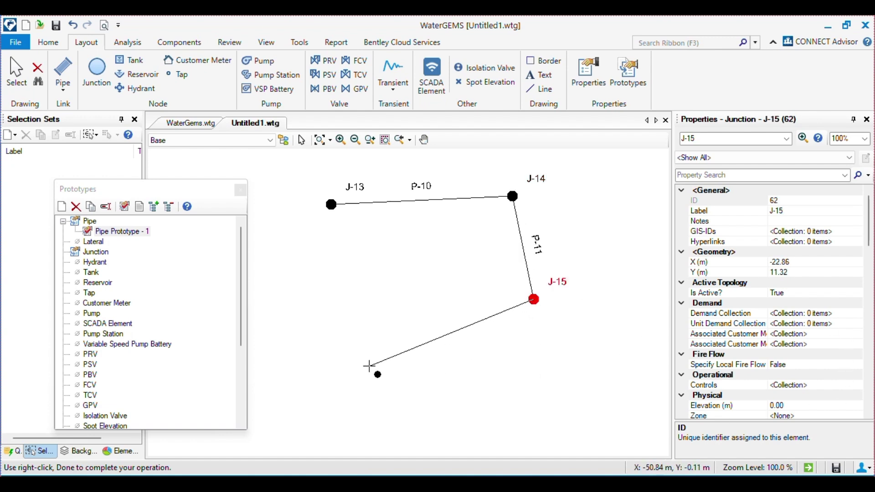
left_click(348, 360)
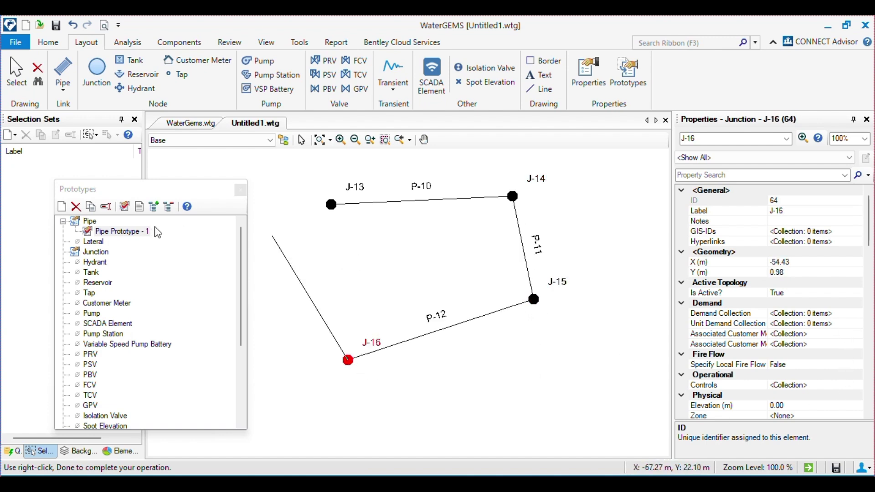
left_click(301, 140)
Examine the zone, diameter, material, Hazen-Williams C and user-defined length properties of the first new pipe, P-10.
left_click_drag(427, 229, 380, 163)
scroll(803, 323, "down", 2)
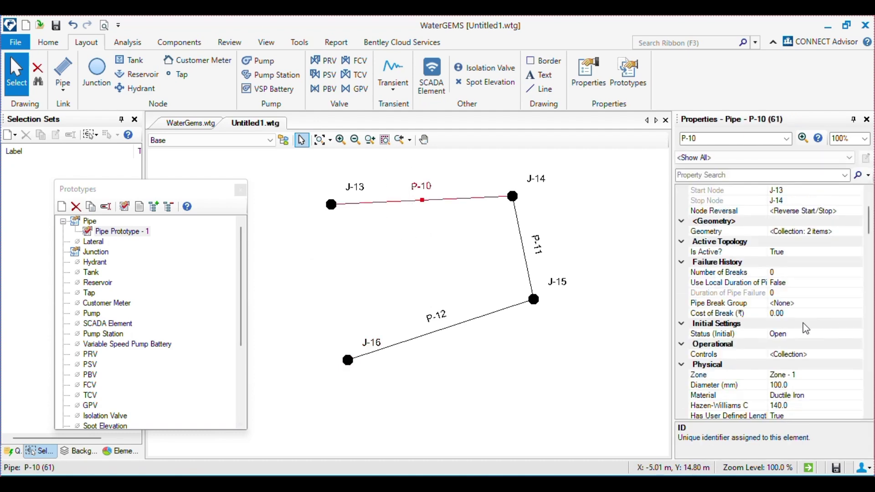
scroll(805, 324, "down", 3)
left_click(795, 281)
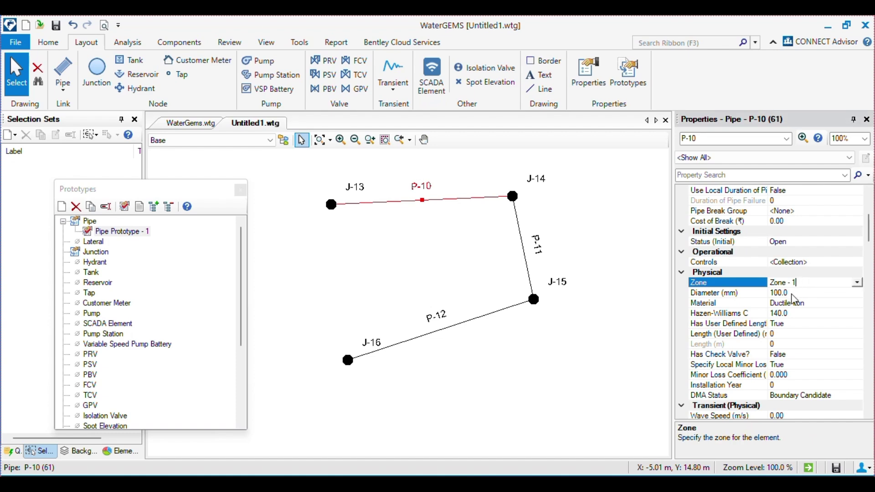
left_click(791, 293)
left_click(800, 313)
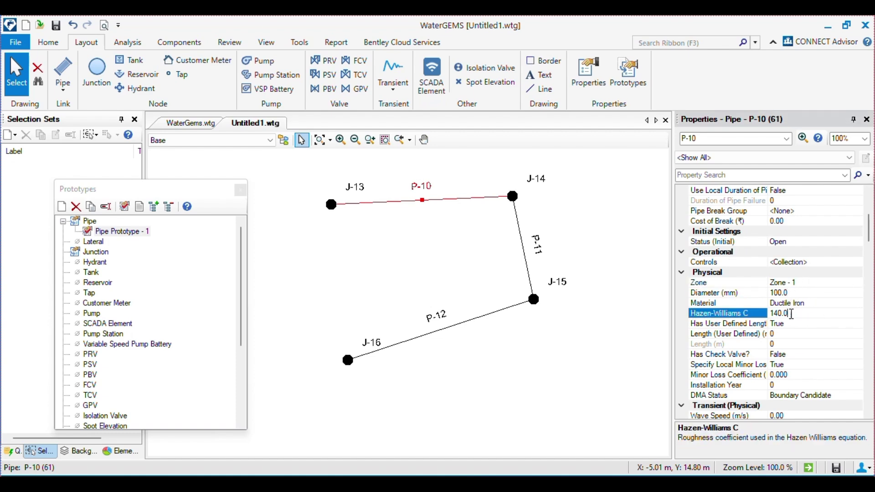
left_click(790, 334)
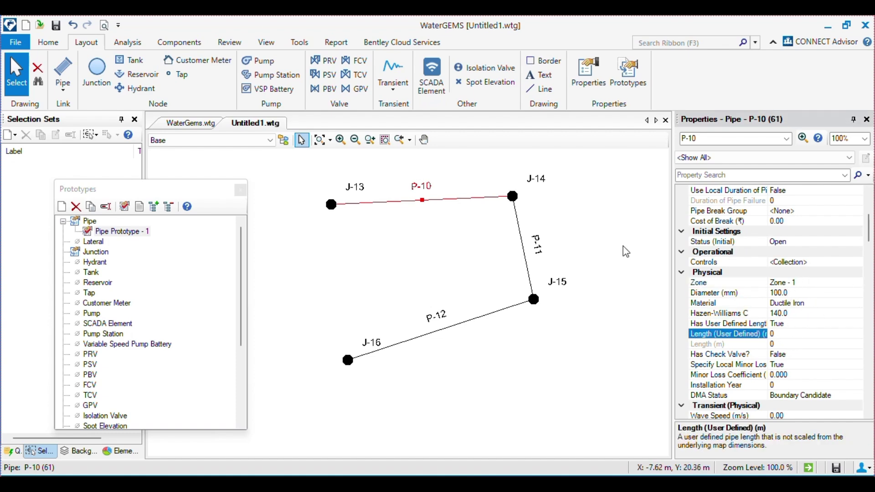
scroll(475, 273, "down", 3)
left_click_drag(347, 215, 549, 368)
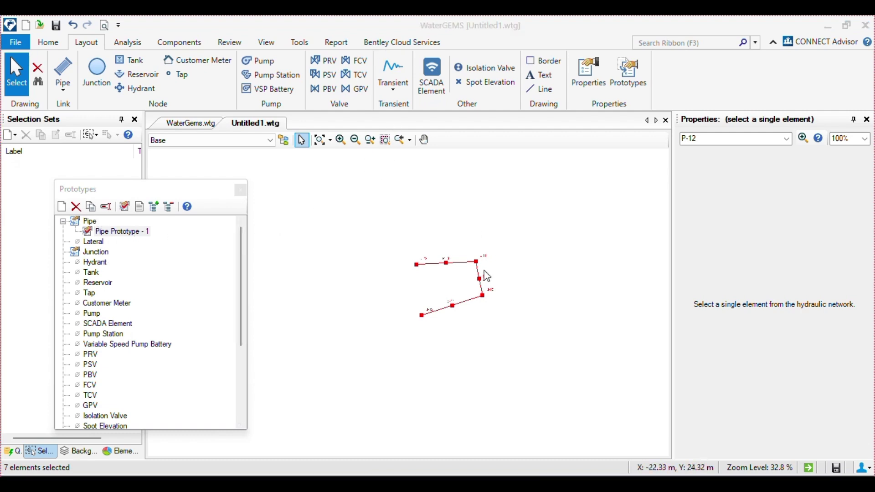
scroll(519, 308, "up", 5)
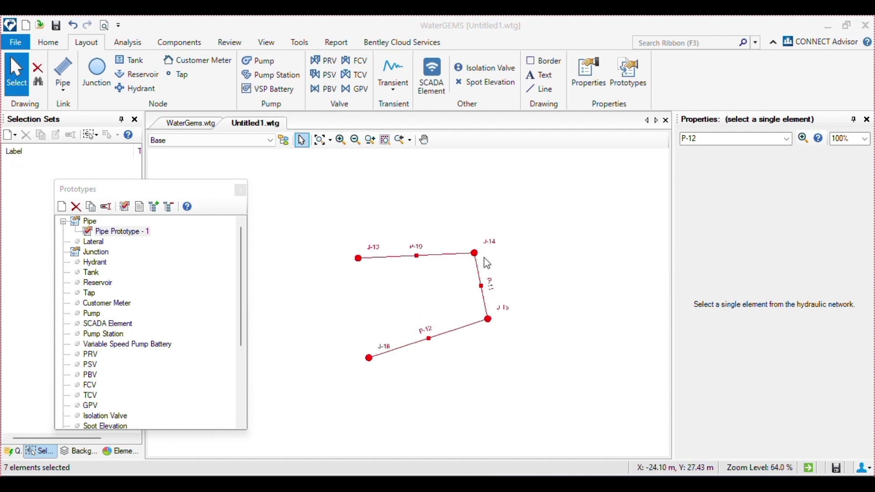
scroll(545, 292, "down", 2)
left_click(544, 293)
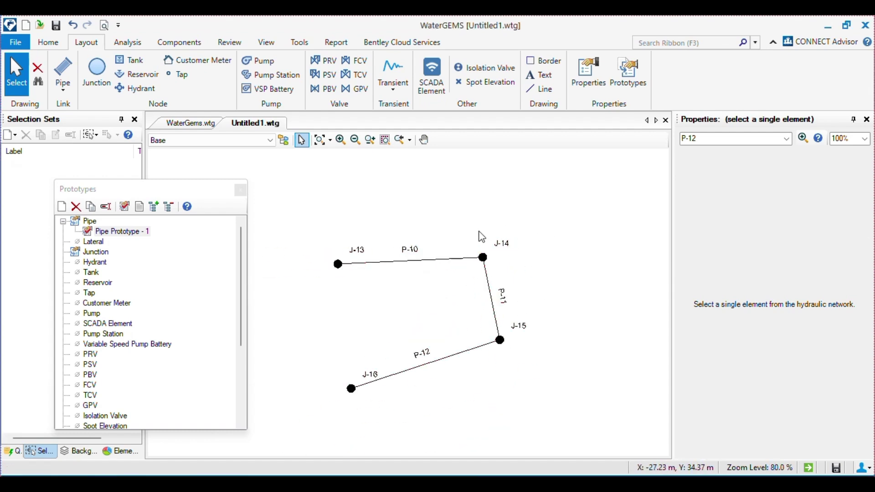